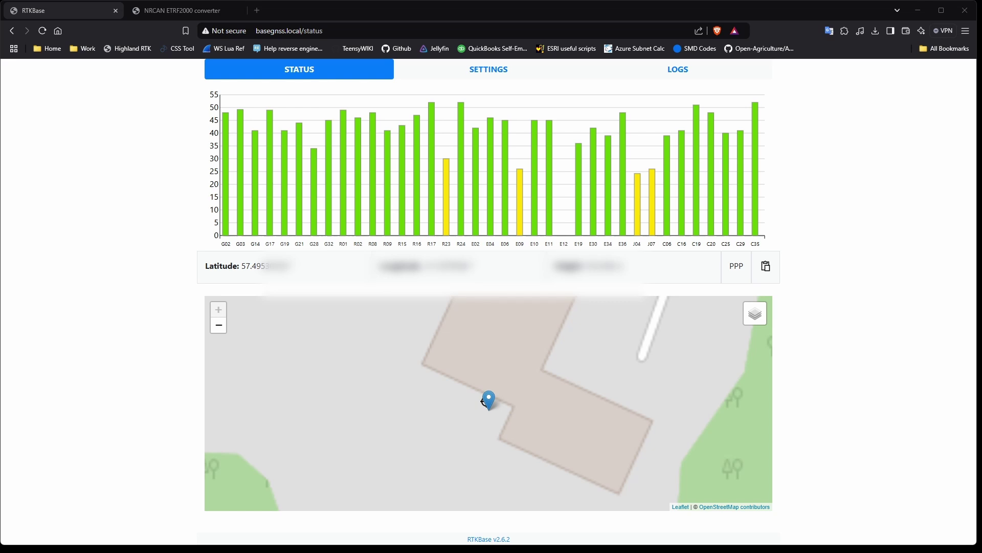
Step: Switch the File service recording off in Settings, then open the Logs page
{"action": "left_click", "coordinate": [486, 72]}
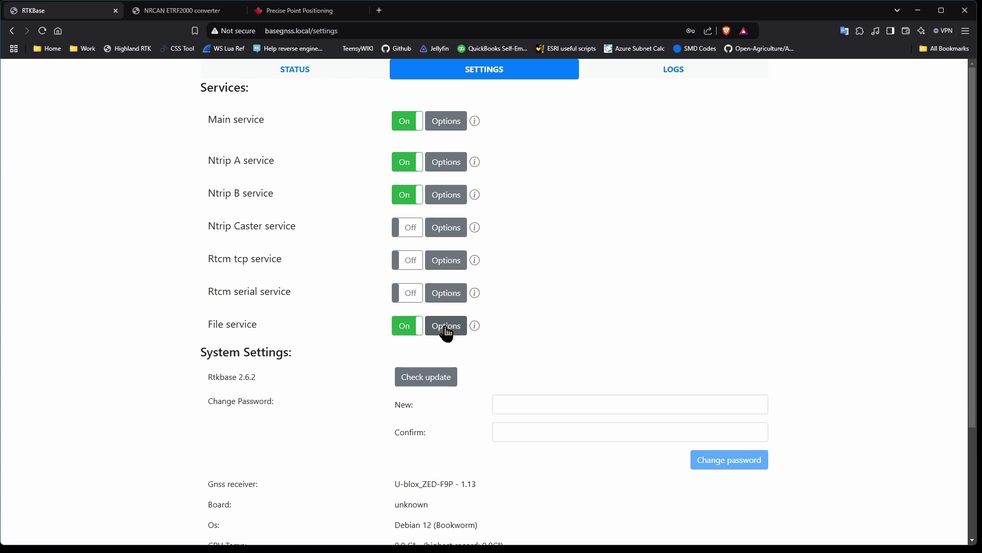
{"action": "left_click", "coordinate": [435, 330]}
{"action": "scroll", "coordinate": [571, 373], "scroll_direction": "down", "scroll_amount": 2}
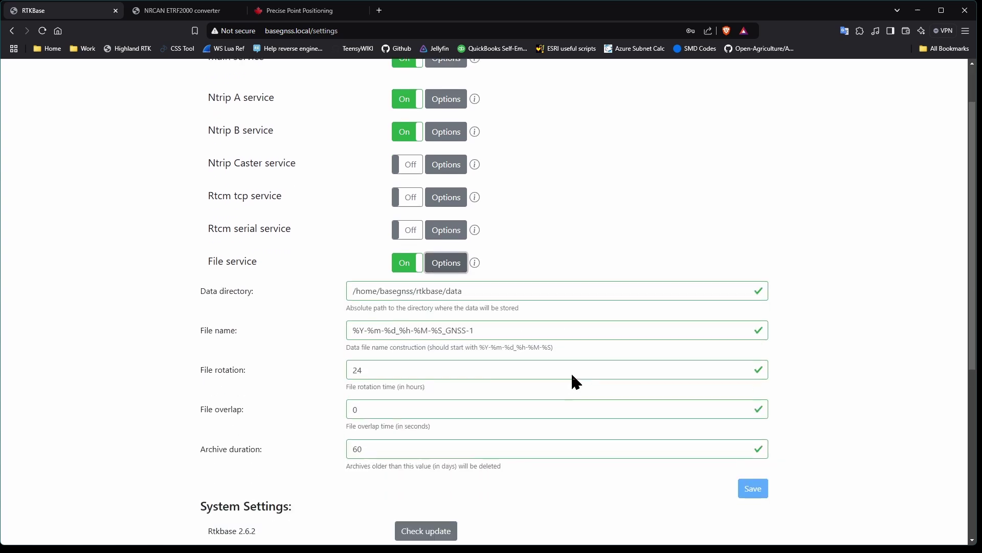
{"action": "left_click", "coordinate": [404, 226]}
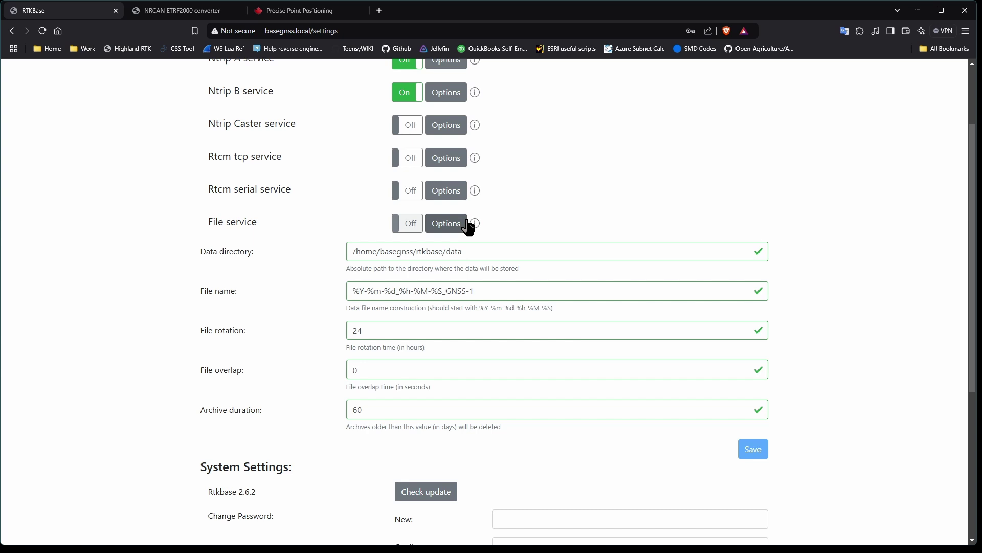
{"action": "scroll", "coordinate": [660, 176], "scroll_direction": "up", "scroll_amount": 2}
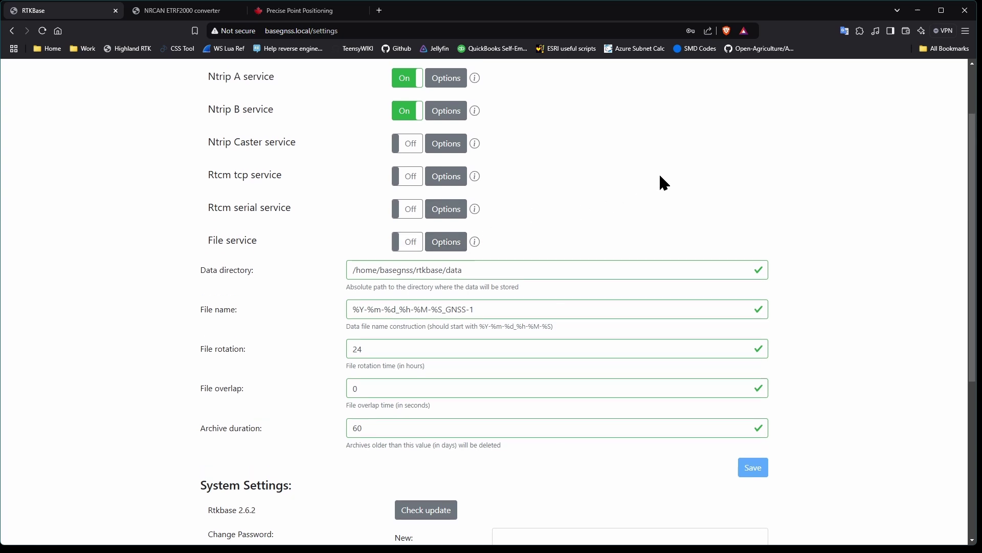
{"action": "left_click", "coordinate": [673, 77]}
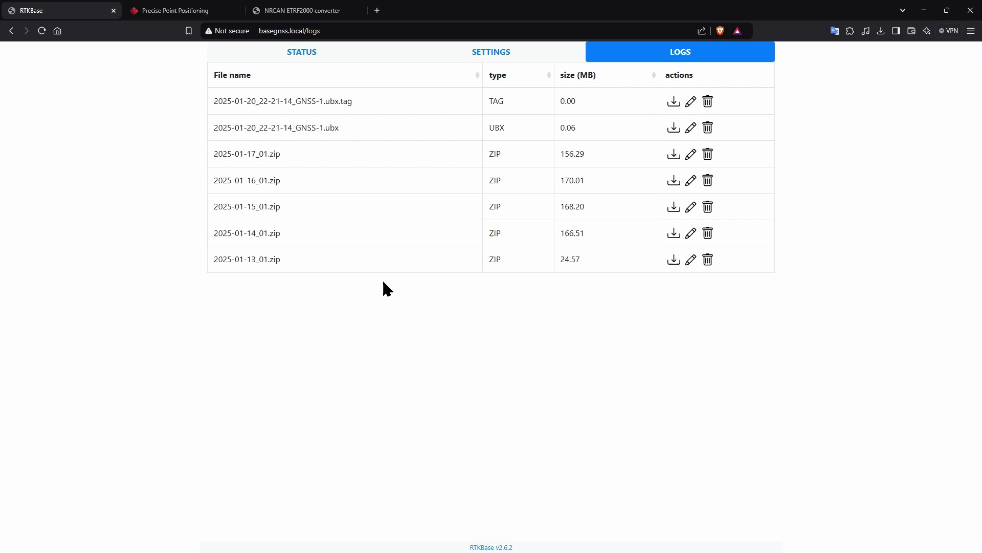
Step: Highlight the 2025-01-13_01.zip name and the 24.57 MB and 166.51 MB archive sizes
{"action": "left_click_drag", "start_coordinate": [323, 262], "coordinate": [214, 259]}
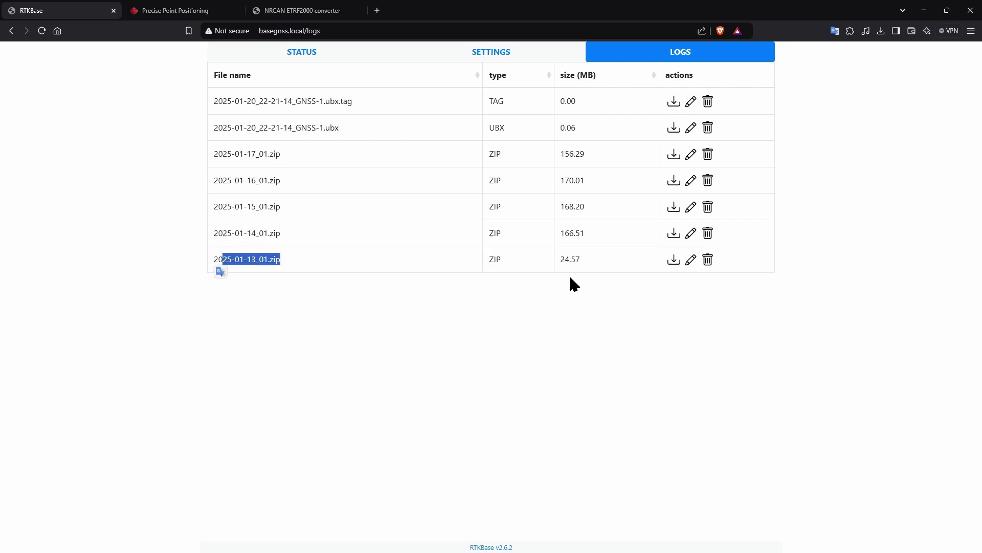
{"action": "left_click", "coordinate": [588, 265]}
{"action": "double_click", "coordinate": [571, 259]}
{"action": "double_click", "coordinate": [572, 233]}
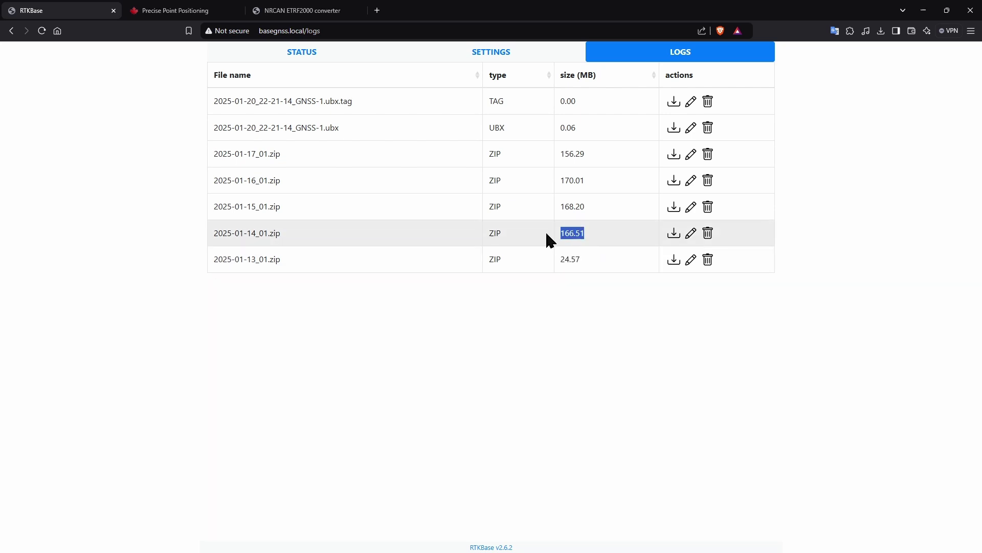
{"action": "left_click", "coordinate": [582, 341]}
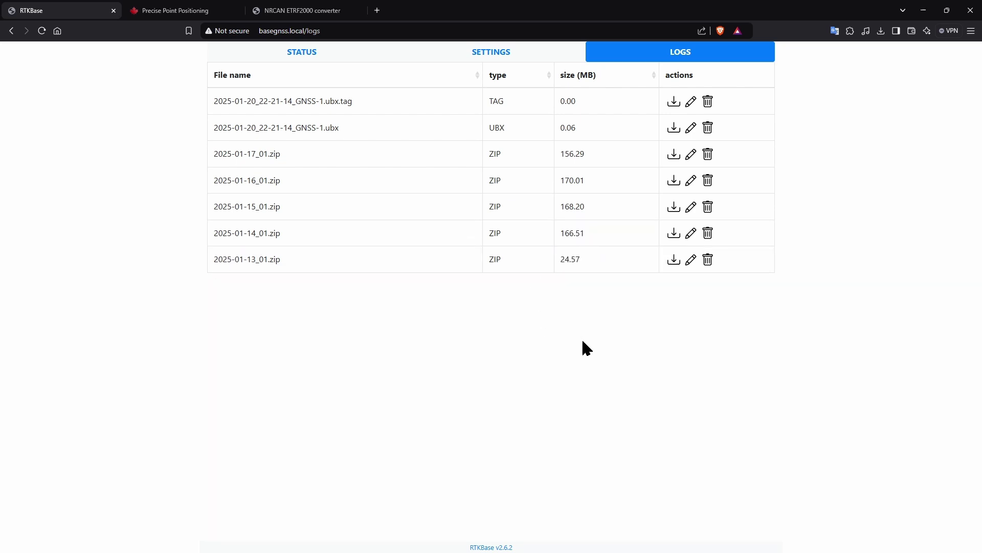
Step: Convert 2025-01-14_01.zip to RINEX with the Nrcan preset and save 2025-01-14-BALL_nrcan.obs
{"action": "left_click", "coordinate": [693, 235]}
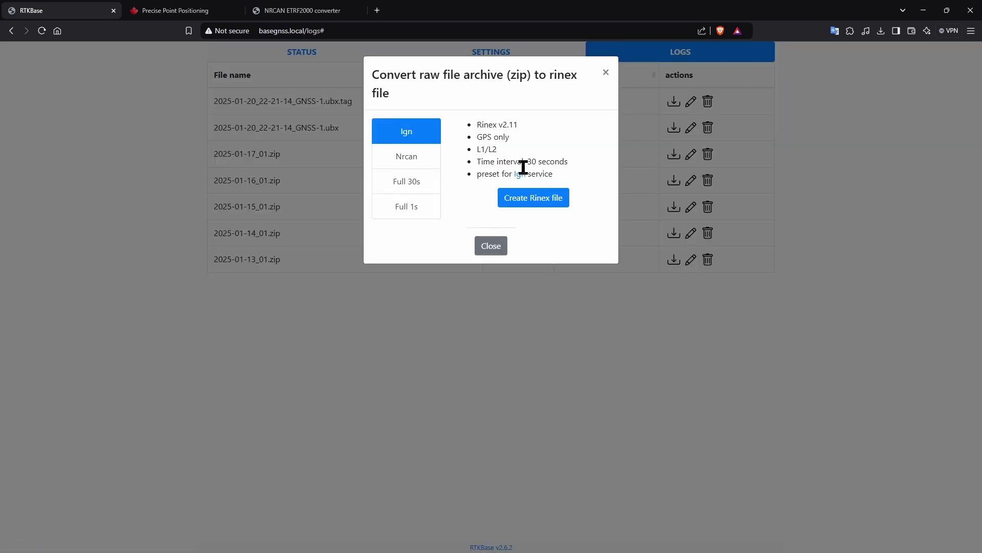
{"action": "left_click", "coordinate": [403, 162]}
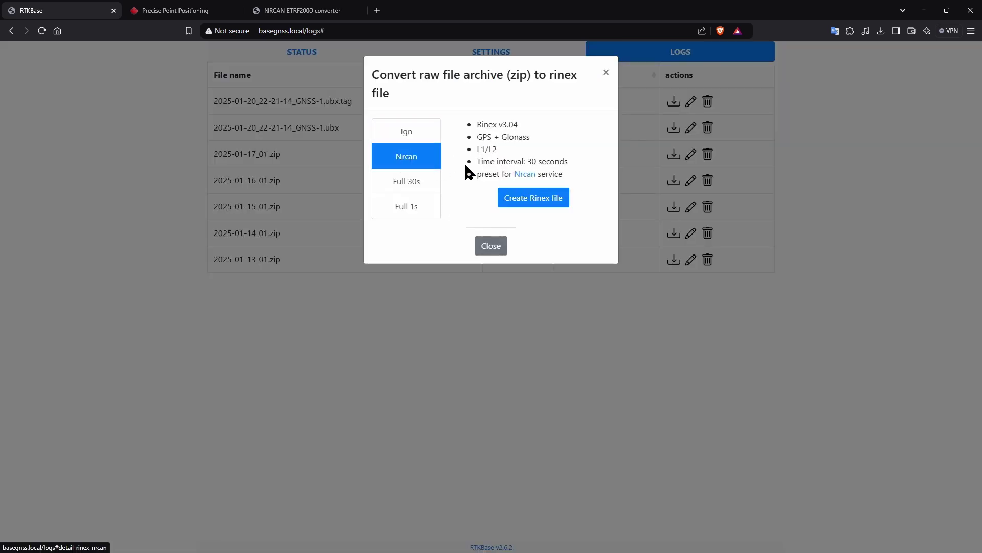
{"action": "left_click", "coordinate": [537, 204]}
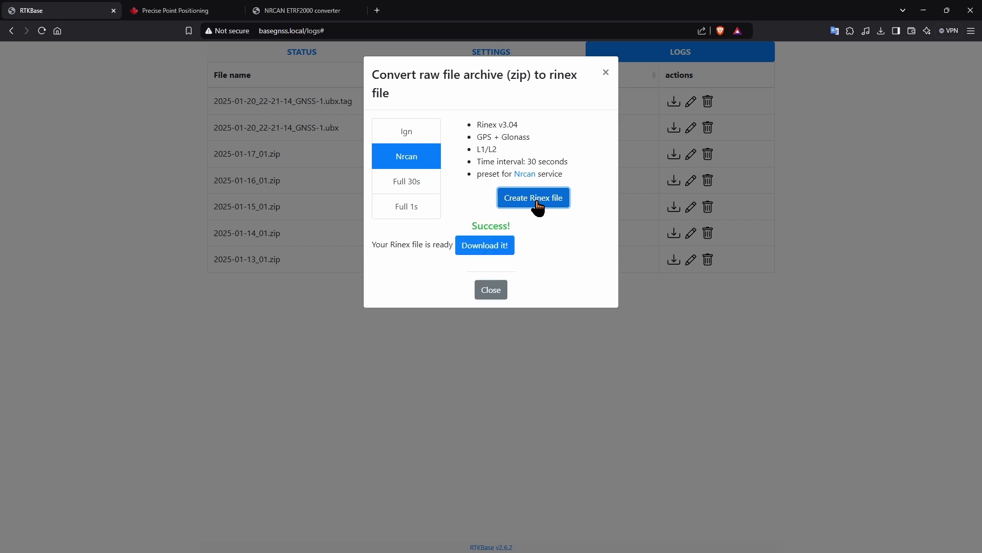
{"action": "left_click", "coordinate": [492, 249]}
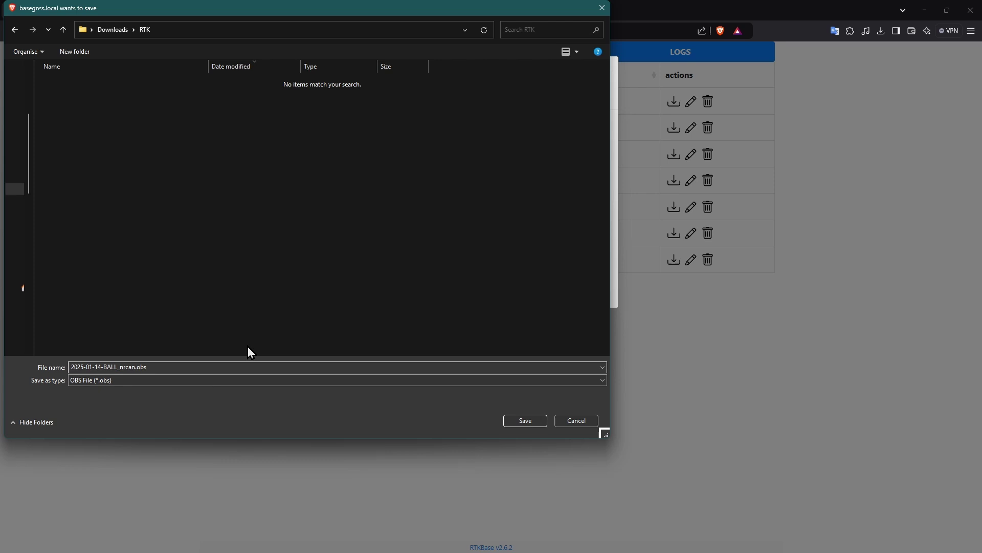
{"action": "left_click", "coordinate": [525, 421]}
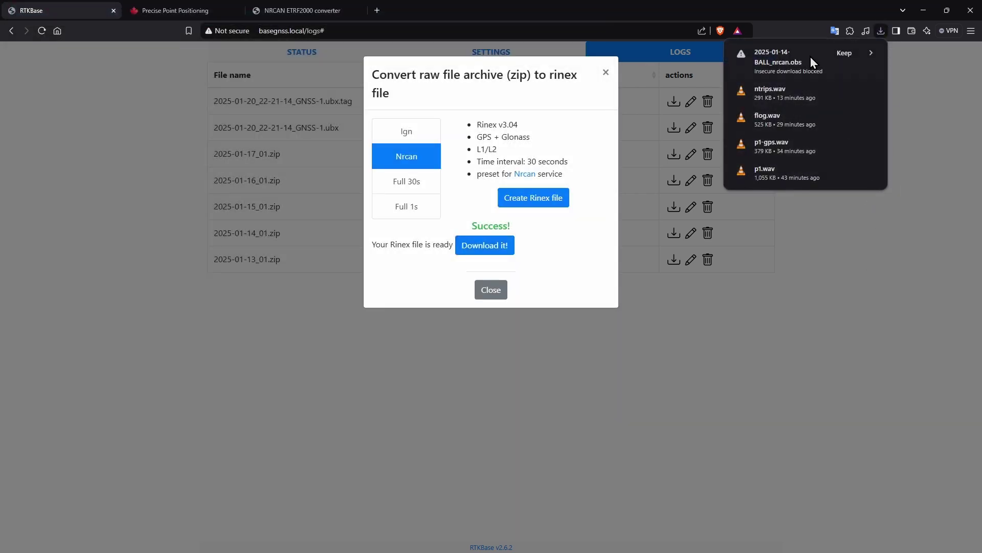
{"action": "left_click", "coordinate": [849, 54]}
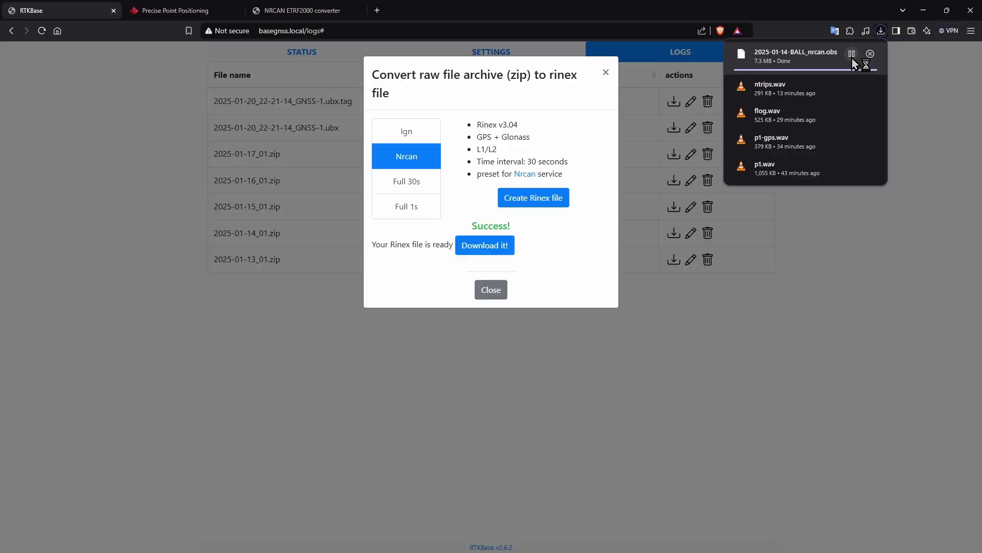
Step: Sign in to CSRS-PPP with the saved account's autofilled email and password
{"action": "key", "text": "ctrl+Tab"}
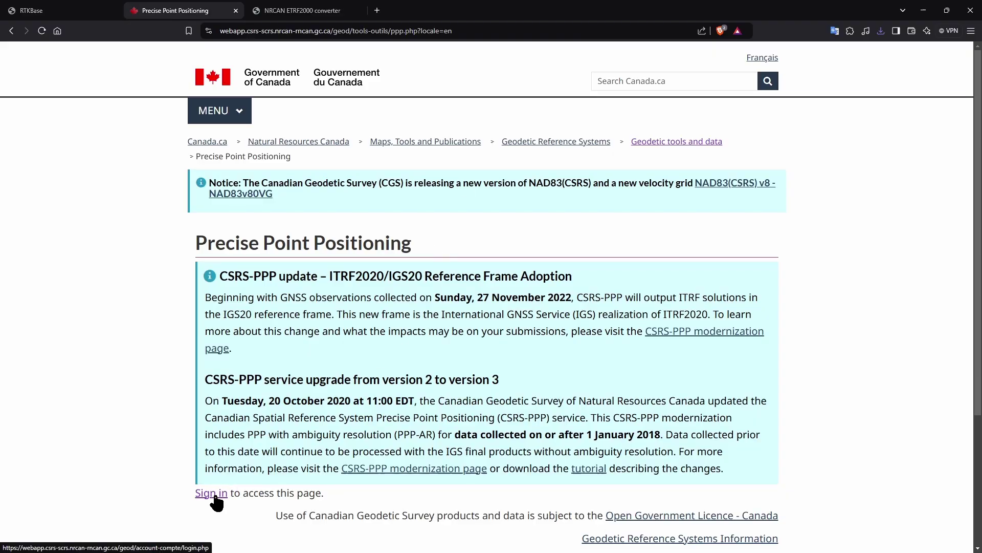
{"action": "left_click", "coordinate": [214, 494]}
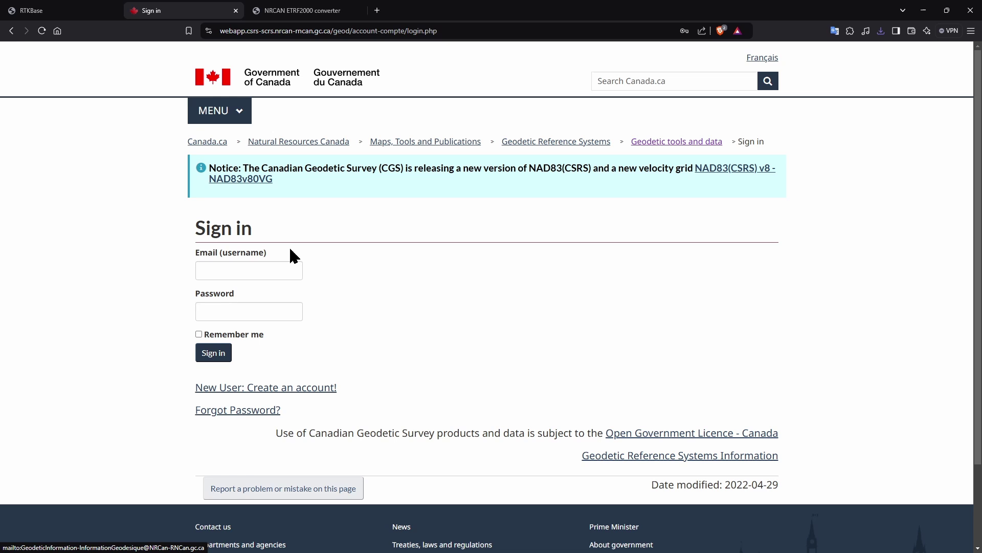
{"action": "left_click", "coordinate": [290, 270]}
{"action": "left_click", "coordinate": [343, 309]}
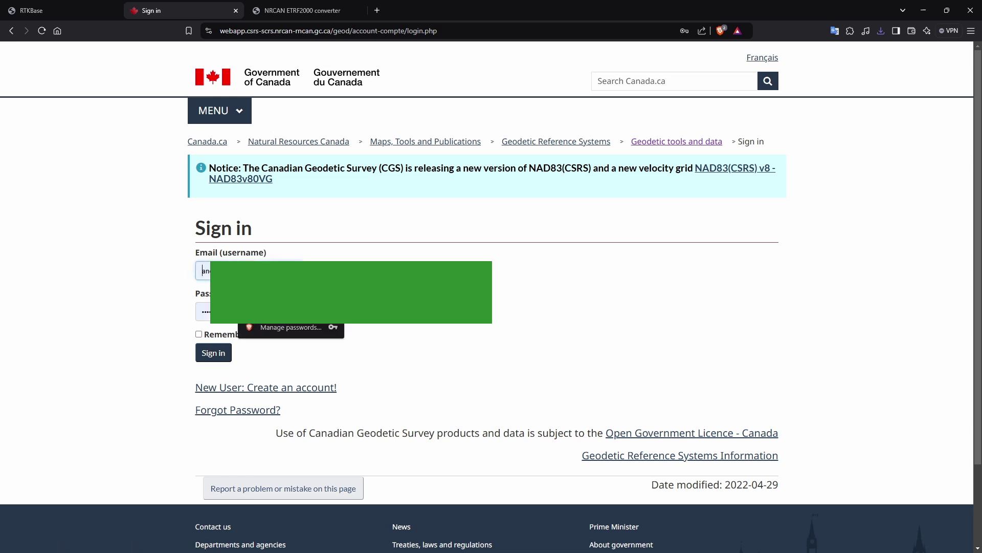
{"action": "left_click_drag", "start_coordinate": [380, 390], "coordinate": [195, 390]}
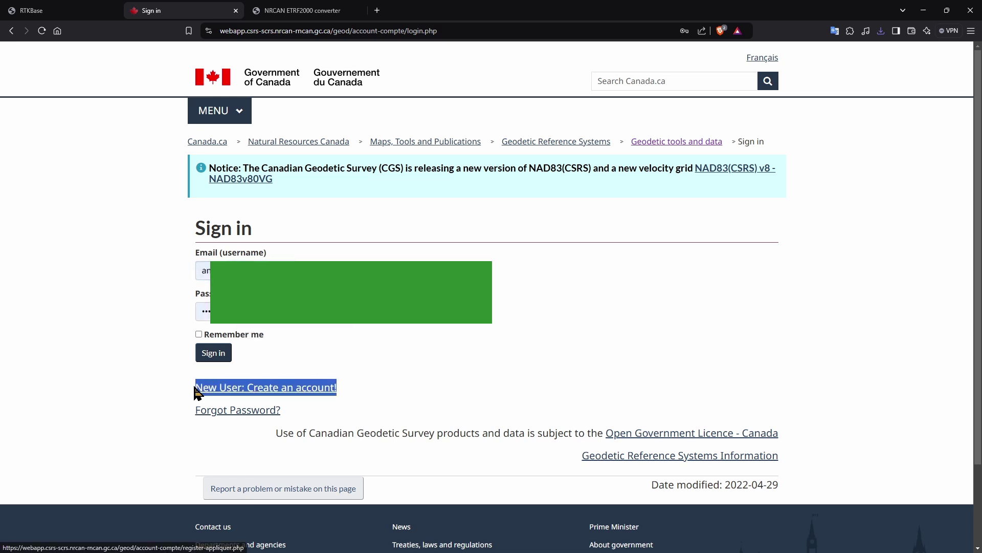
{"action": "left_click", "coordinate": [221, 358]}
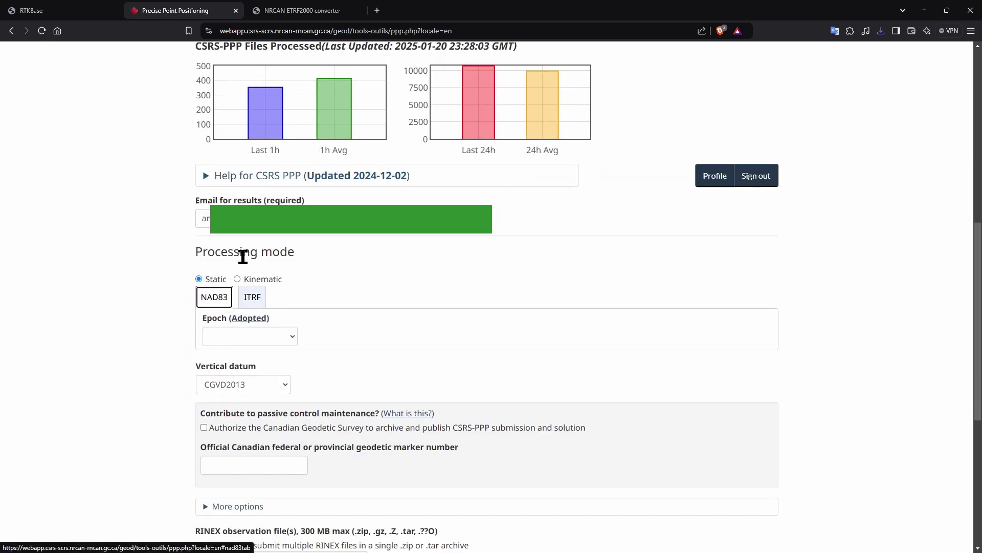
Step: Submit 2025-01-14-BALL_nrcan.obs for Static PPP processing with ITRF output, then close the page
{"action": "left_click", "coordinate": [254, 300]}
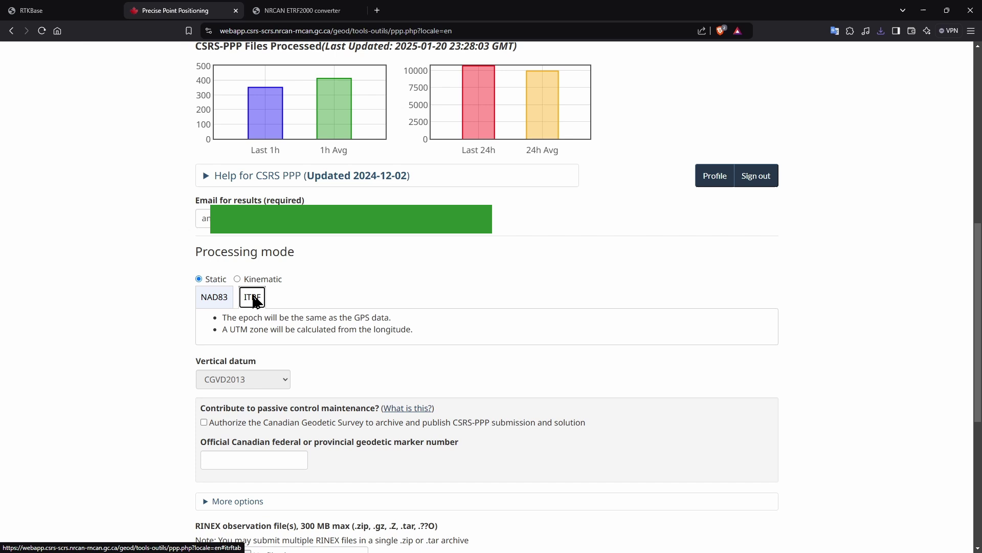
{"action": "scroll", "coordinate": [441, 307], "scroll_direction": "down", "scroll_amount": 4}
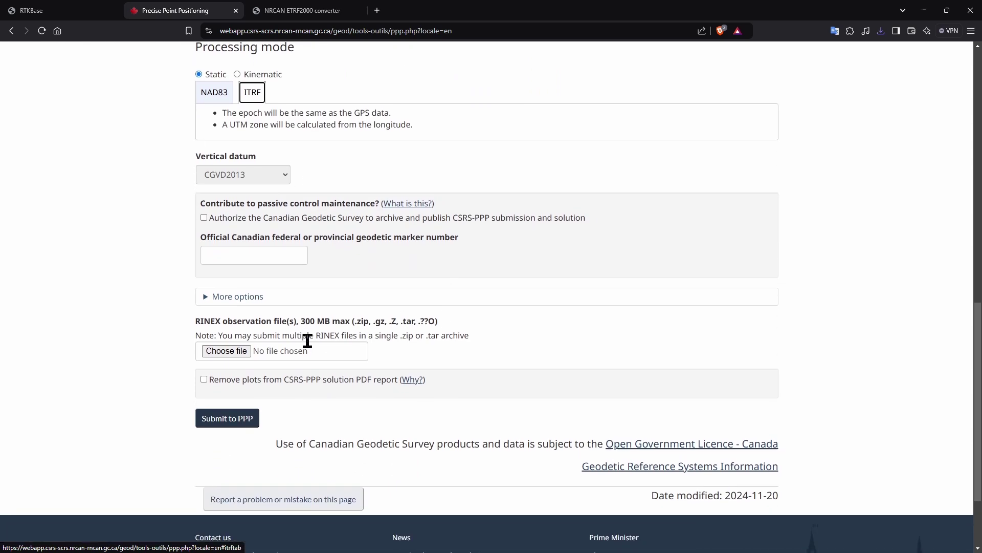
{"action": "left_click", "coordinate": [236, 351]}
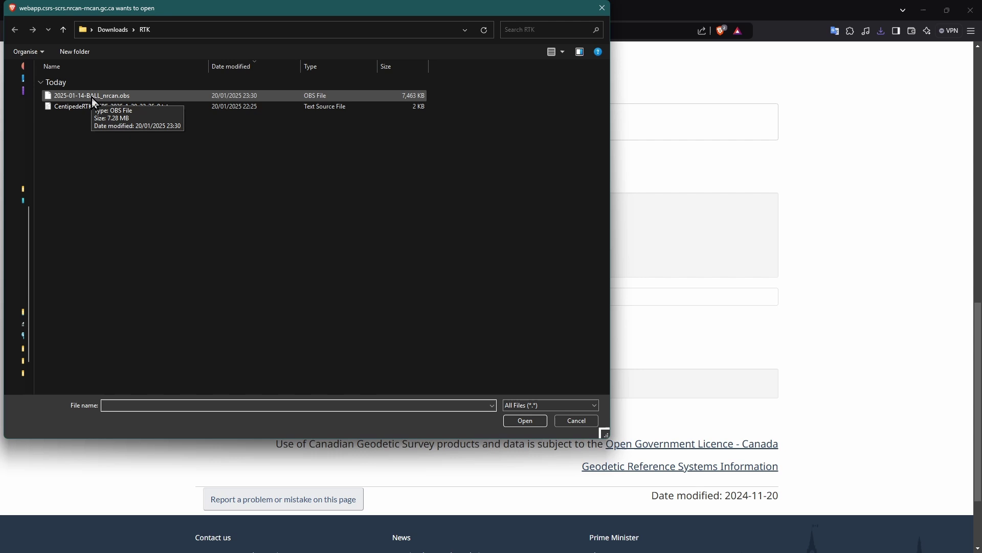
{"action": "left_click", "coordinate": [92, 97]}
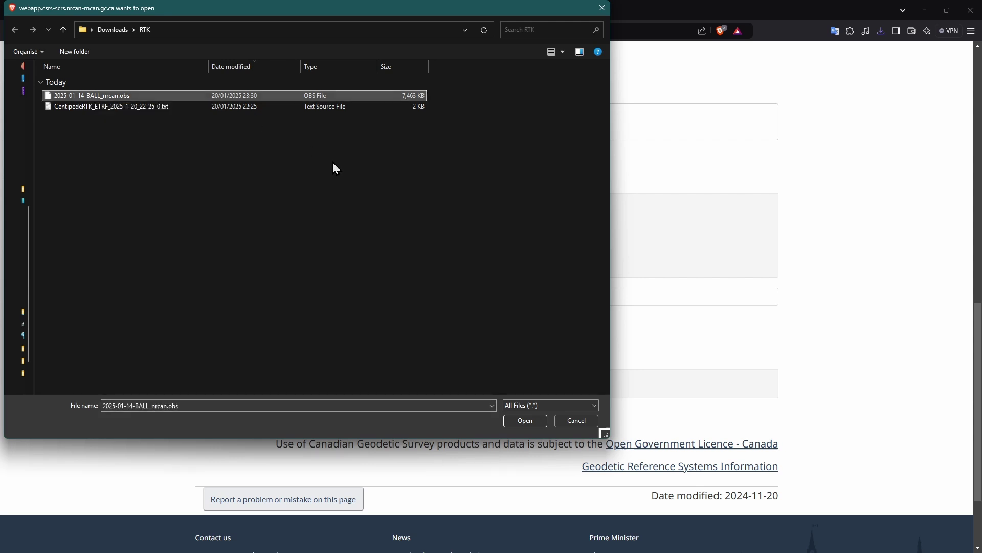
{"action": "left_click", "coordinate": [532, 422]}
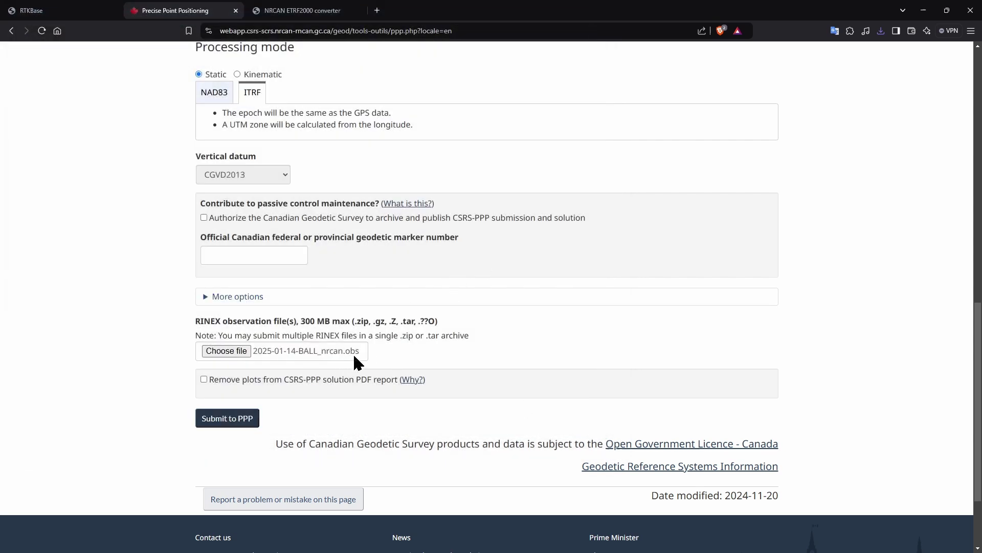
{"action": "left_click", "coordinate": [231, 422]}
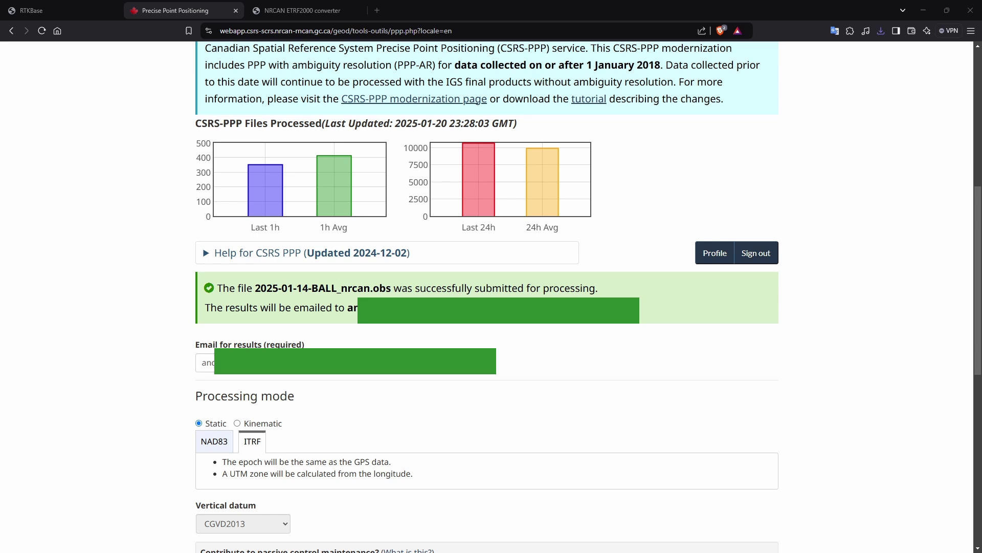
{"action": "left_click", "coordinate": [235, 10]}
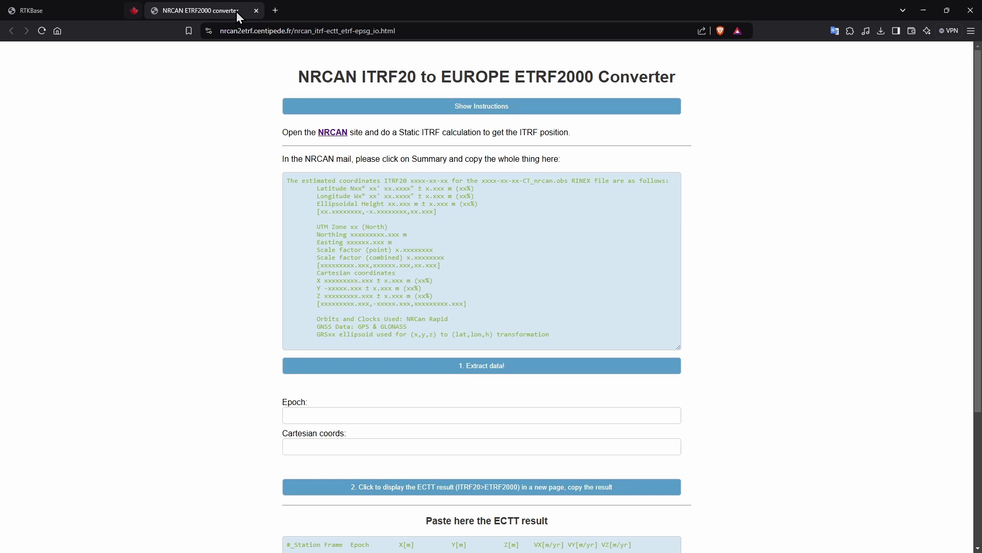
Step: Copy the full PPP results summary from the emailed CSRS-PPP results
{"action": "key", "text": "alt+Tab"}
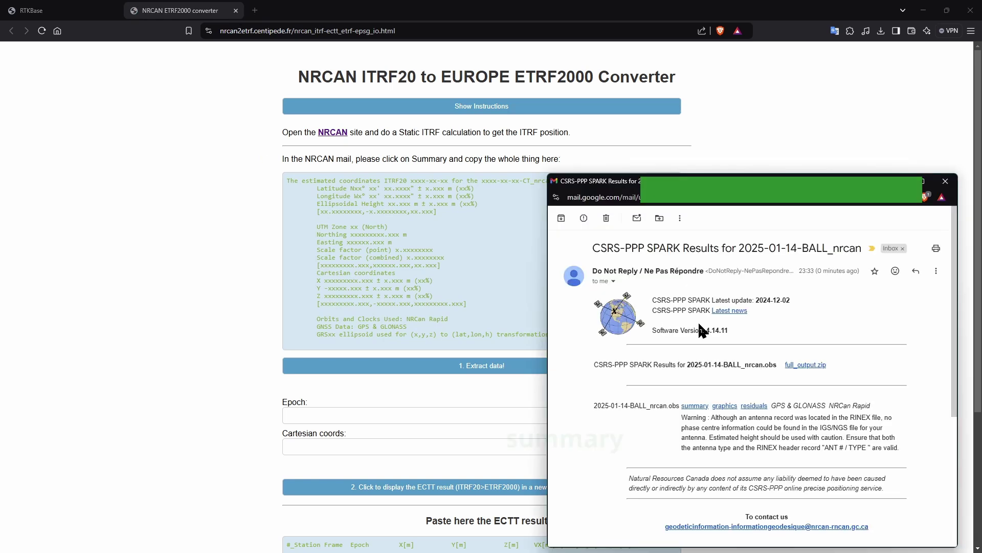
{"action": "left_click", "coordinate": [698, 410]}
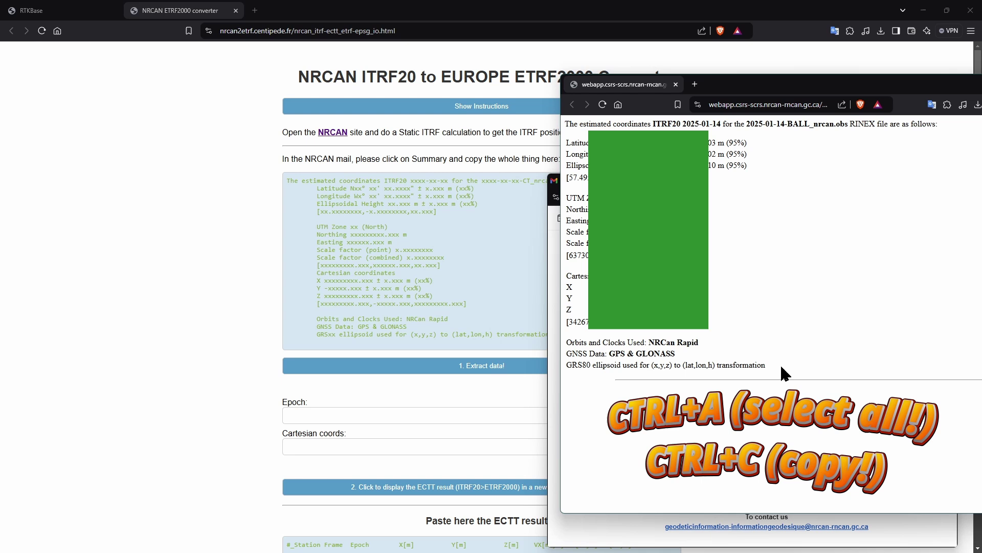
{"action": "left_click_drag", "start_coordinate": [777, 367], "coordinate": [566, 124]}
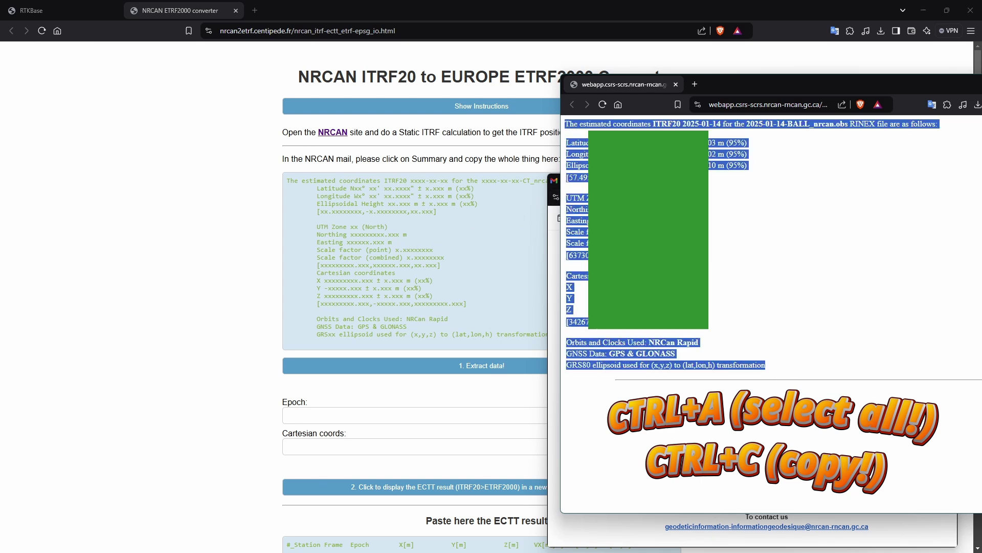
{"action": "right_click", "coordinate": [655, 146]}
{"action": "left_click", "coordinate": [665, 154]}
Step: Paste the summary into the converter and extract the epoch and Cartesian coordinates
{"action": "left_click", "coordinate": [377, 224]}
{"action": "key", "text": "ctrl+v"}
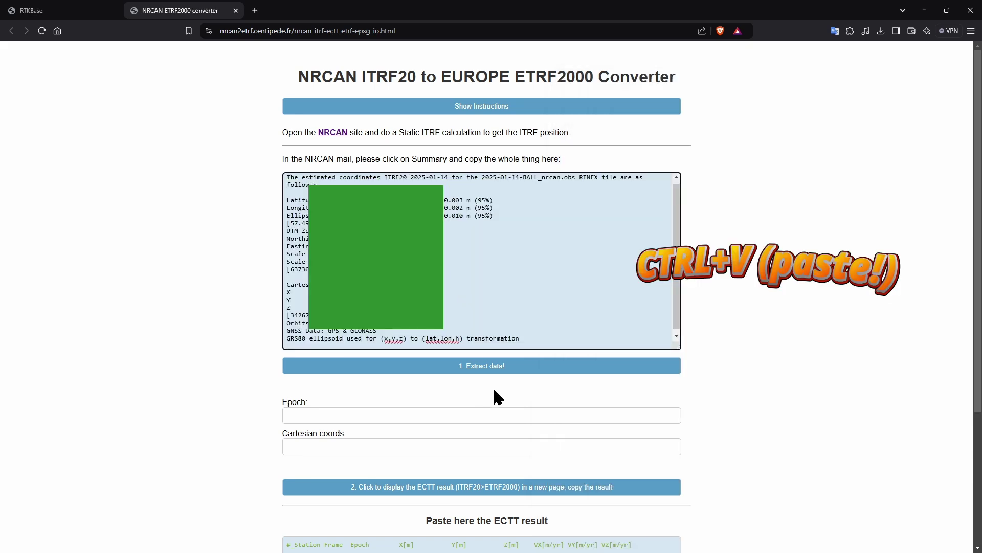
{"action": "left_click", "coordinate": [494, 374]}
{"action": "scroll", "coordinate": [494, 374], "scroll_direction": "down", "scroll_amount": 3}
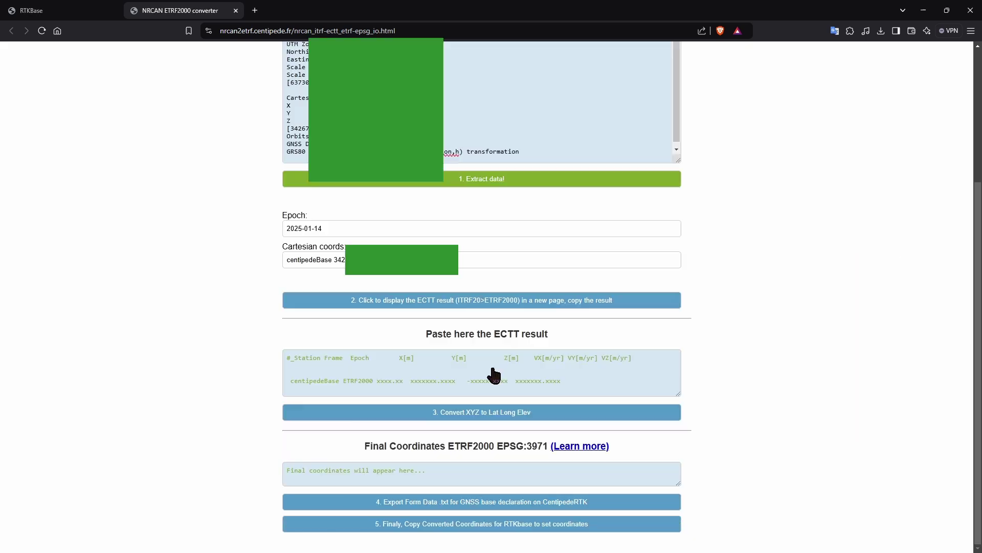
Step: Send the coordinates to ECTT and copy the centipedeBase ETRF2000 result at epoch 2025.04
{"action": "left_click", "coordinate": [503, 307]}
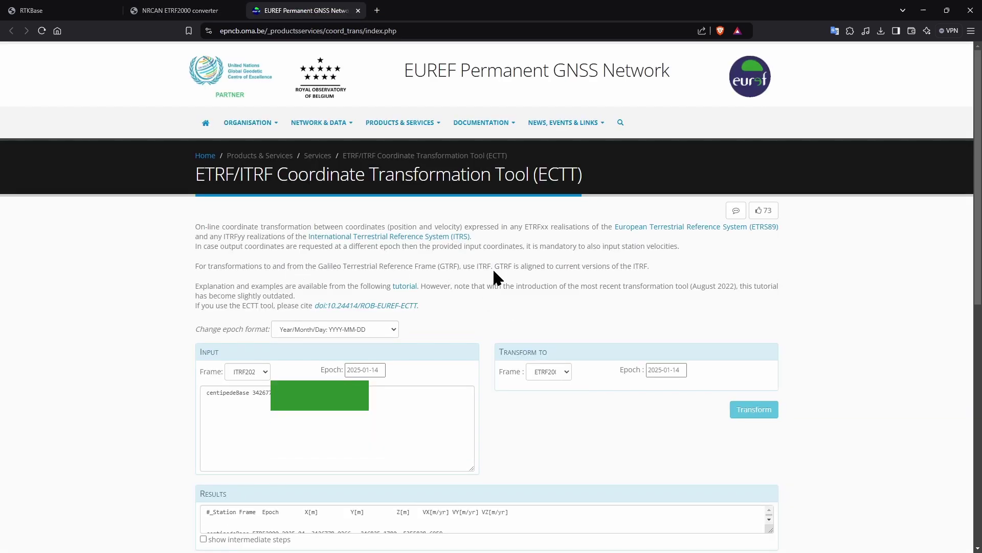
{"action": "scroll", "coordinate": [494, 272], "scroll_direction": "down", "scroll_amount": 5}
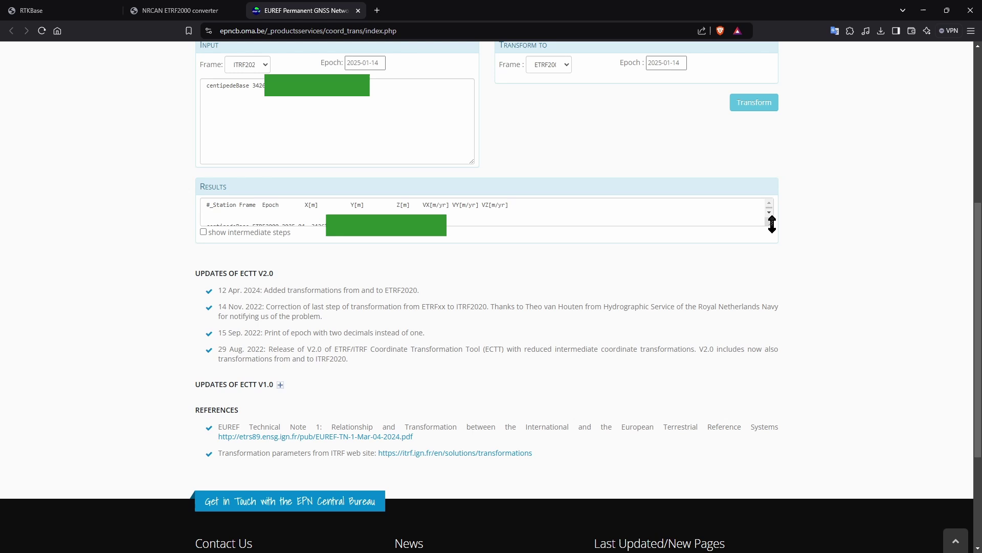
{"action": "left_click_drag", "start_coordinate": [772, 223], "coordinate": [771, 279]}
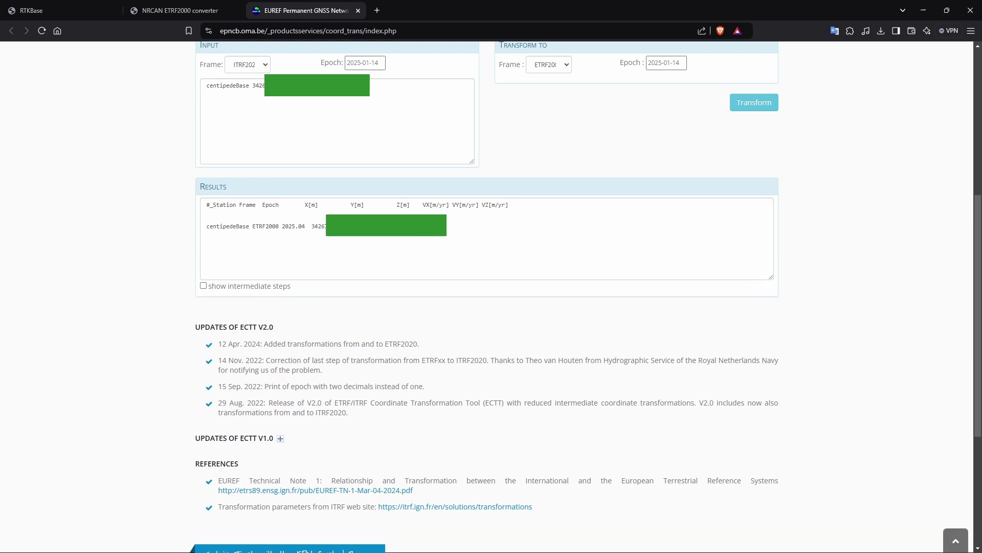
{"action": "left_click_drag", "start_coordinate": [462, 226], "coordinate": [200, 205]}
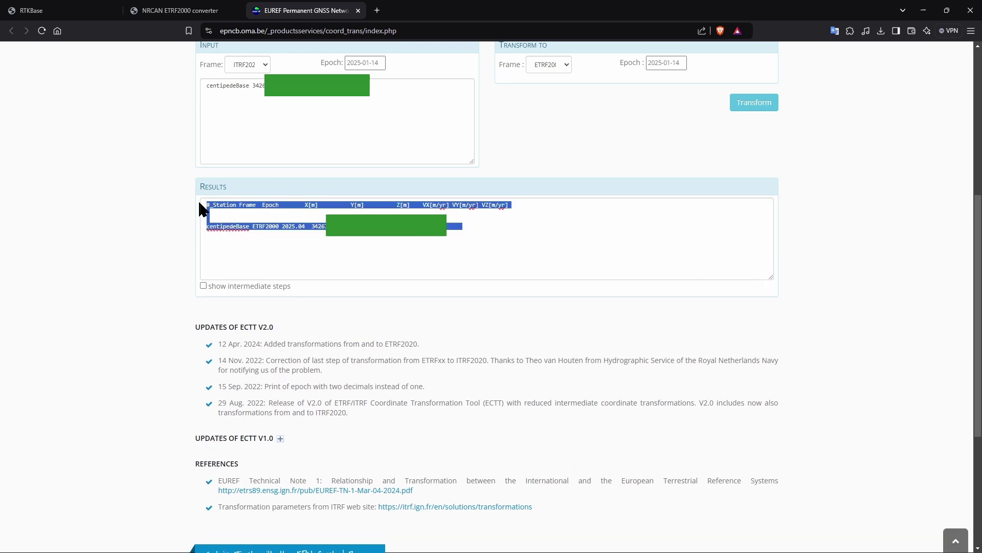
{"action": "right_click", "coordinate": [229, 206]}
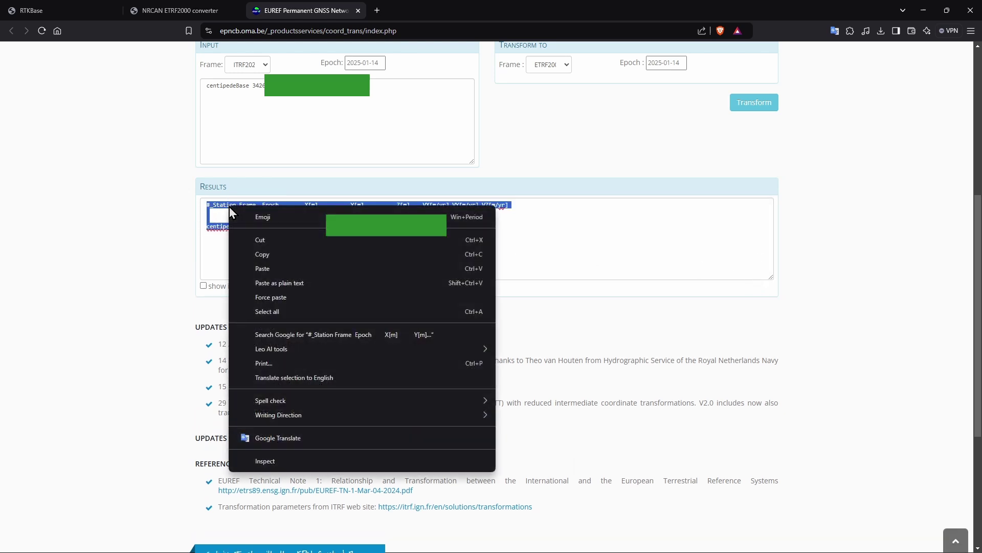
{"action": "left_click", "coordinate": [260, 255]}
Step: Paste the ECTT result into the converter, convert it to lat/long/elevation, and select the result
{"action": "left_click", "coordinate": [193, 13]}
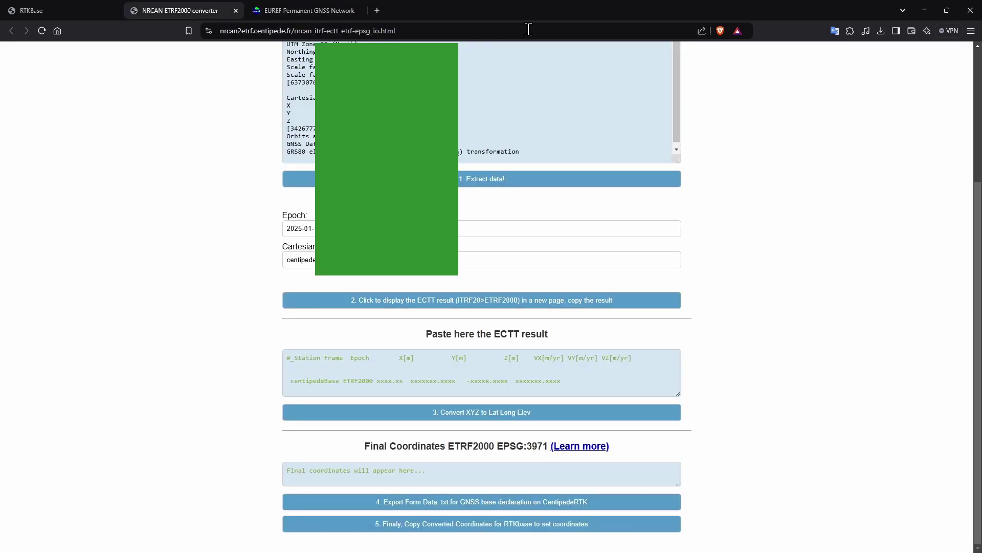
{"action": "left_click", "coordinate": [456, 374]}
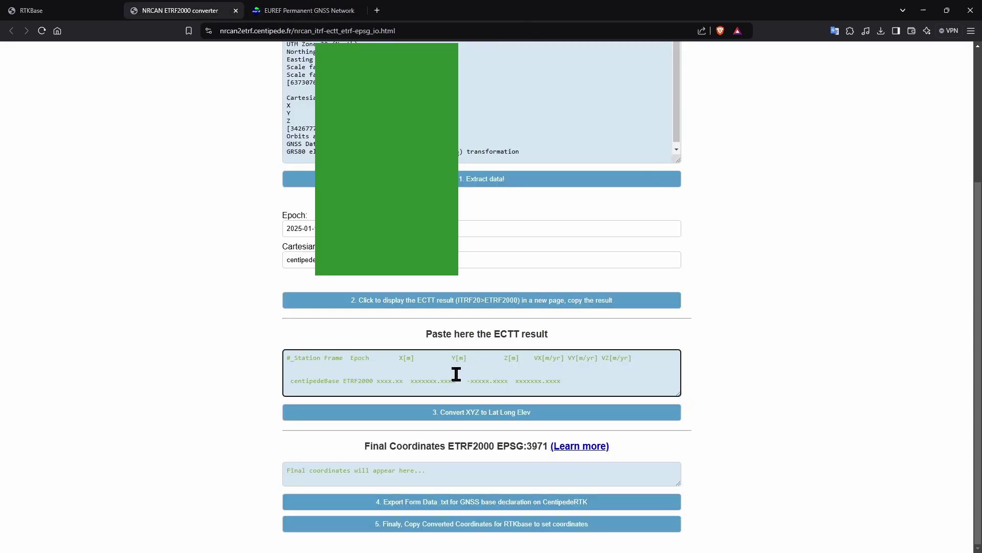
{"action": "right_click", "coordinate": [456, 374]}
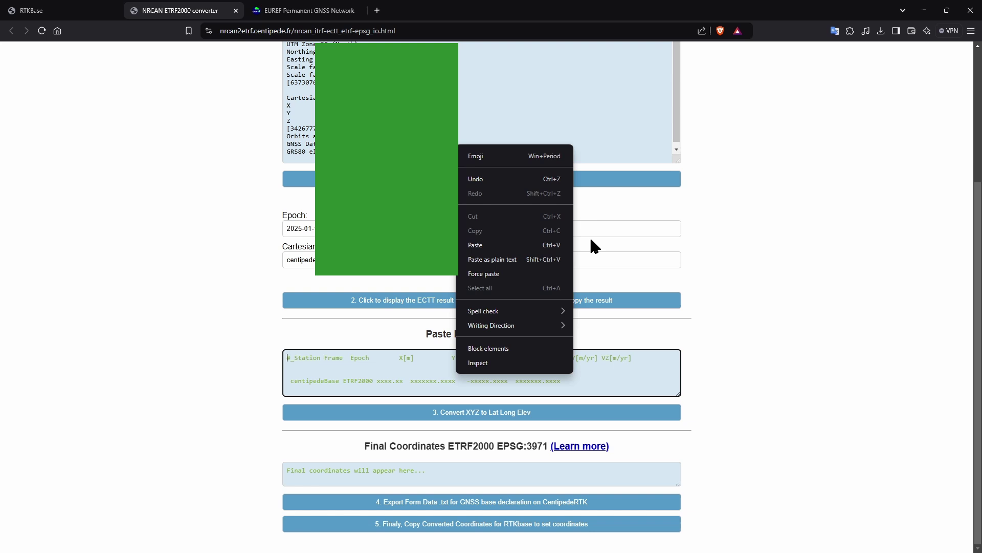
{"action": "left_click", "coordinate": [552, 245]}
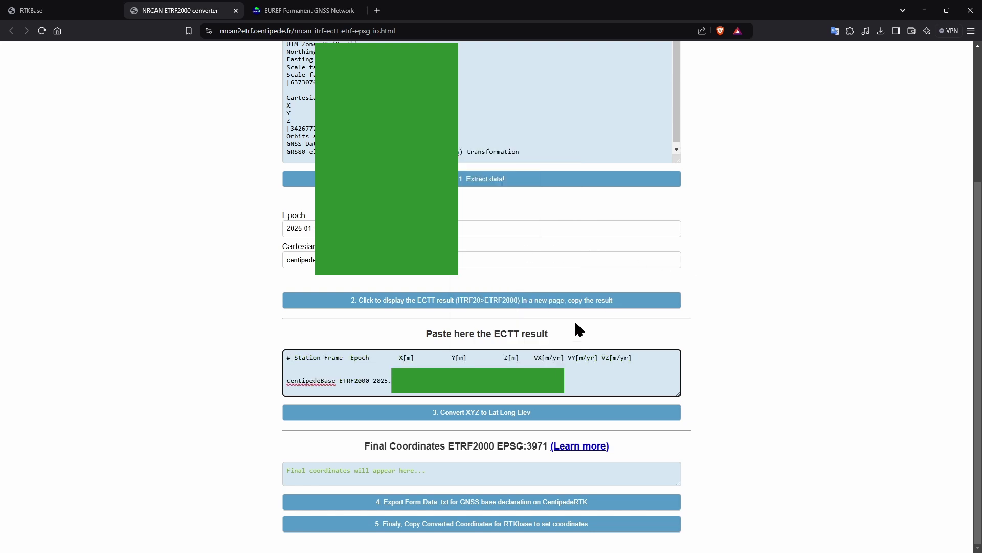
{"action": "left_click", "coordinate": [491, 417]}
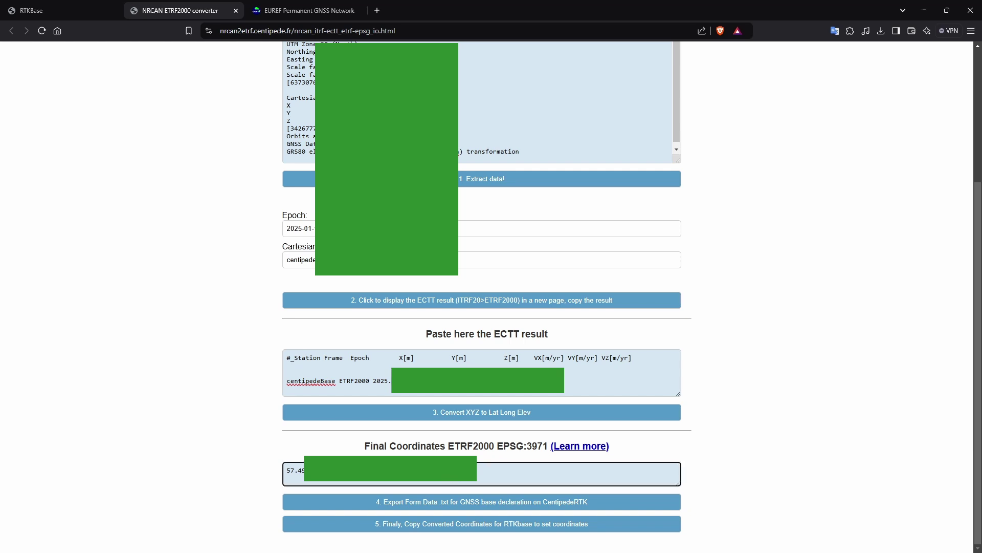
{"action": "left_click_drag", "start_coordinate": [358, 470], "coordinate": [259, 467]}
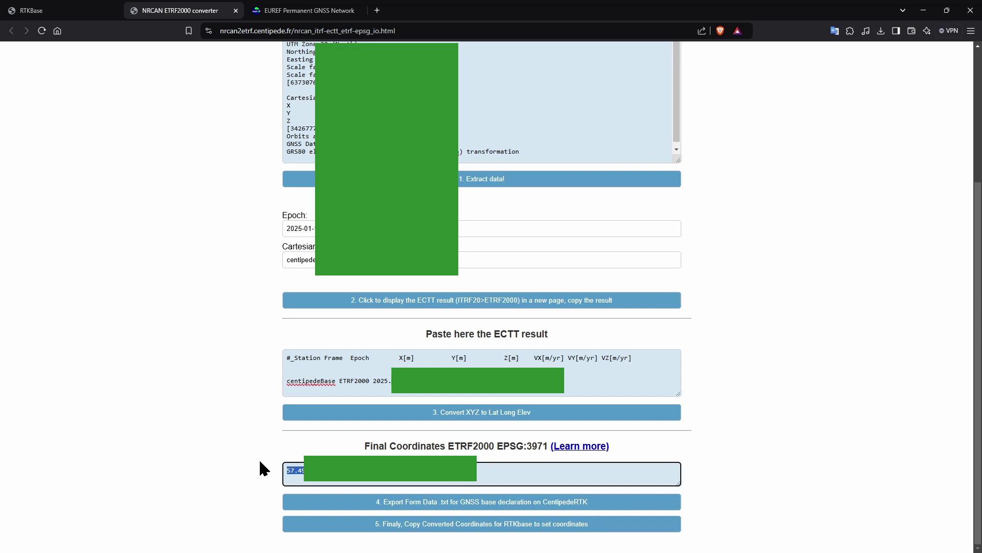
Step: Paste the converted ETRF2000 values over RTKBase's Main service base coordinates
{"action": "left_click", "coordinate": [45, 6]}
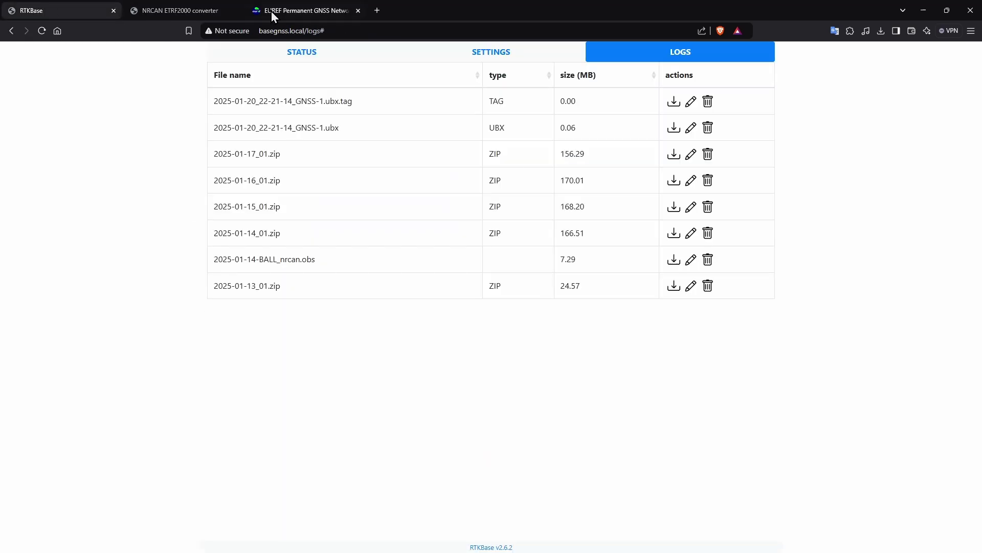
{"action": "left_click", "coordinate": [504, 55]}
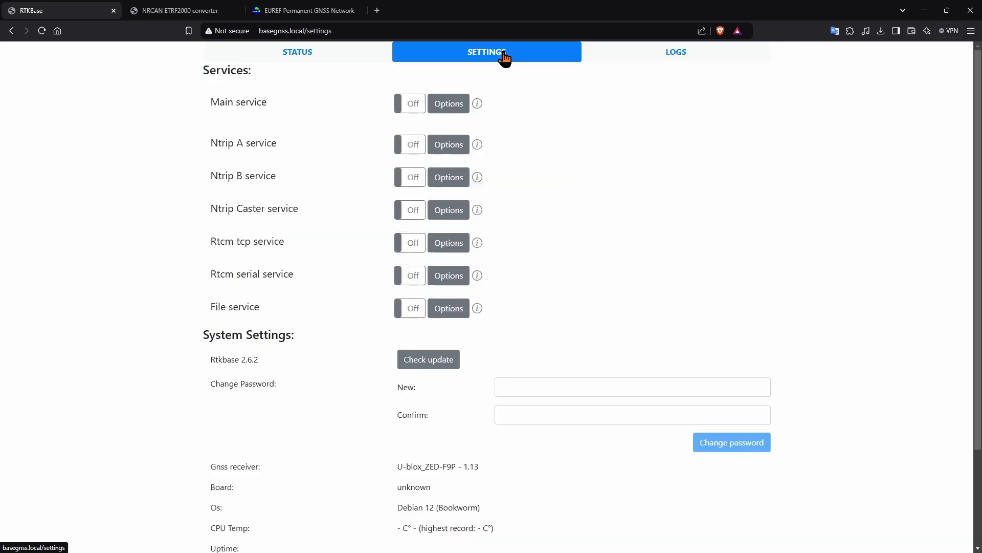
{"action": "left_click", "coordinate": [446, 105]}
{"action": "left_click_drag", "start_coordinate": [542, 140], "coordinate": [294, 146]}
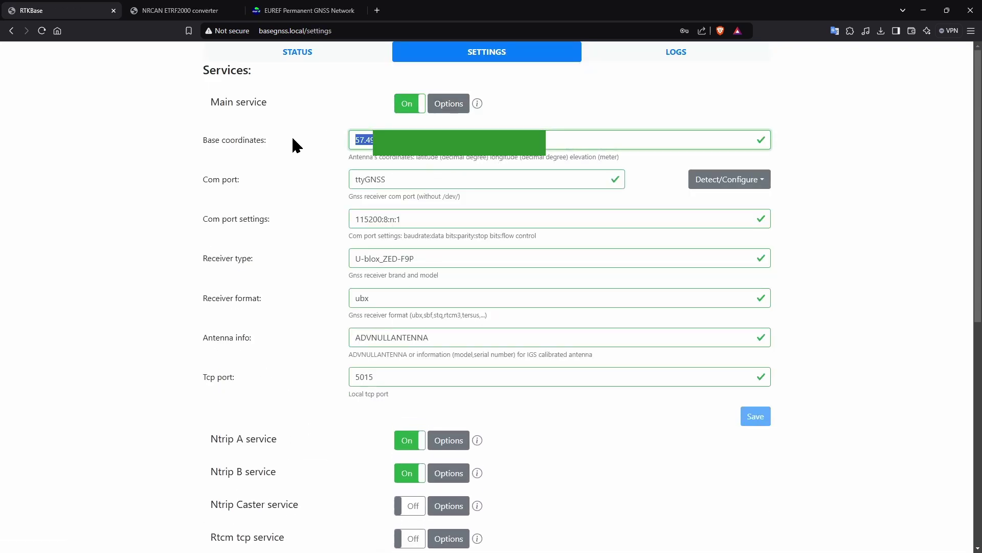
{"action": "key", "text": "ctrl+v"}
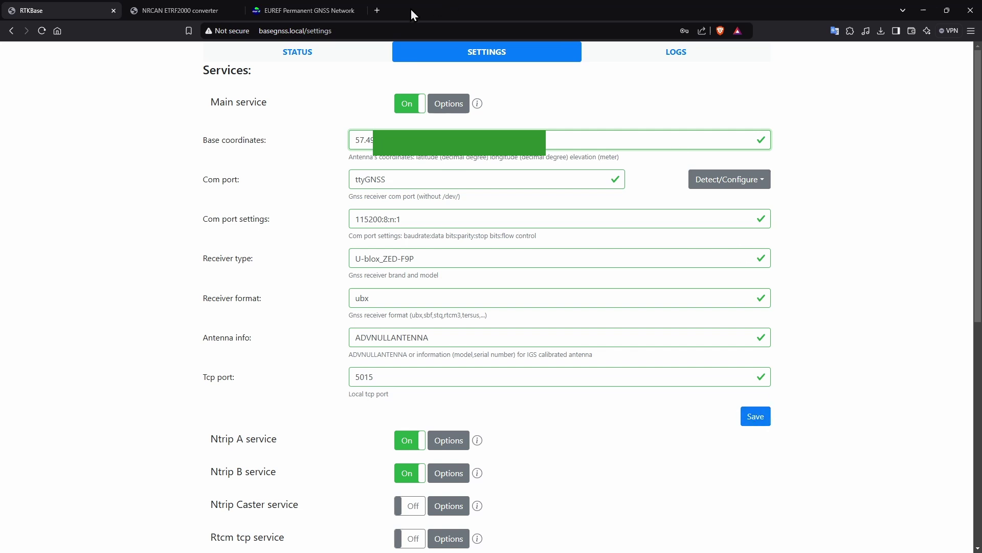
Step: Export the base declaration form as CentipedeRTK_ETRF_2025-1-20_23-33-53.txt
{"action": "middle_click", "coordinate": [333, 12]}
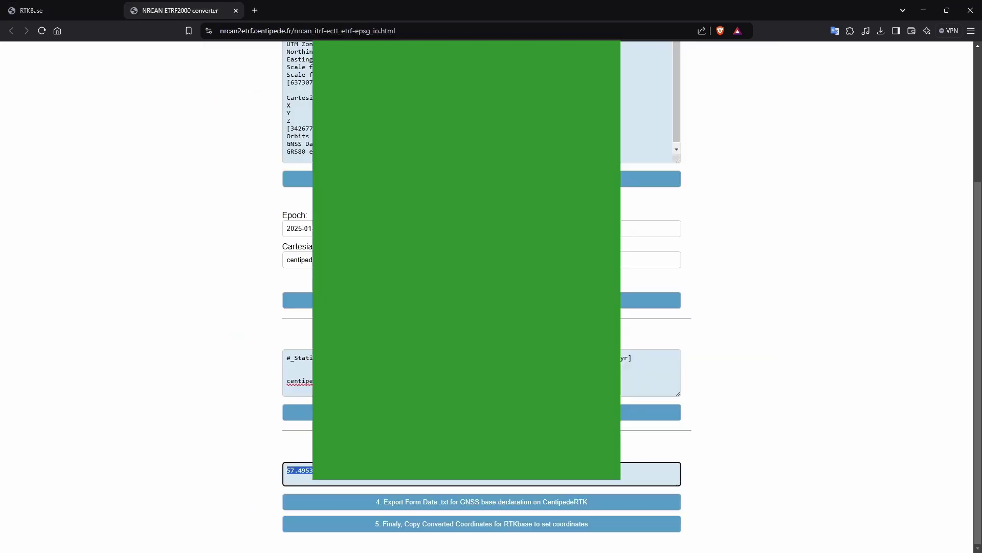
{"action": "left_click", "coordinate": [511, 501]}
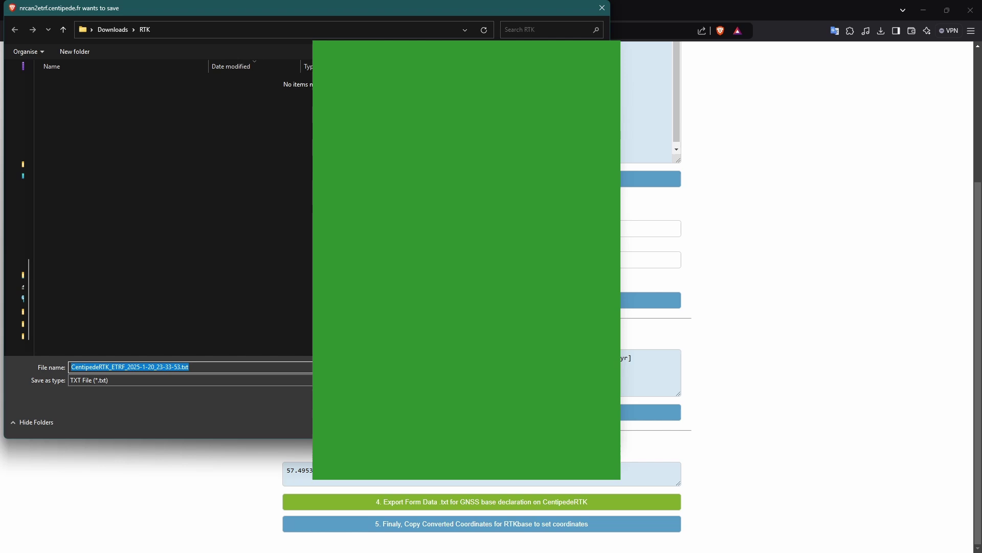
{"action": "key", "text": "Return"}
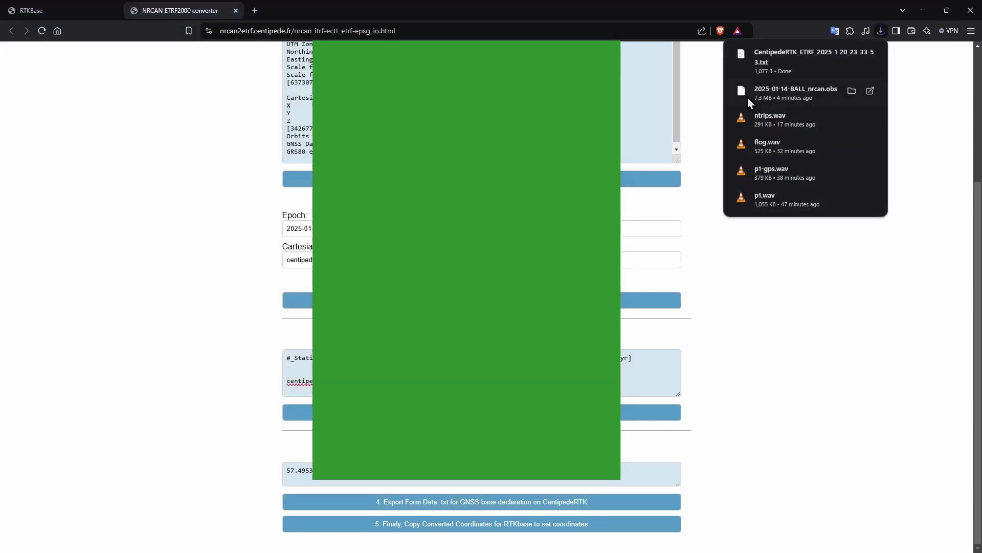
Step: Open the downloaded CentipedeRTK declaration text file
{"action": "left_click", "coordinate": [768, 54]}
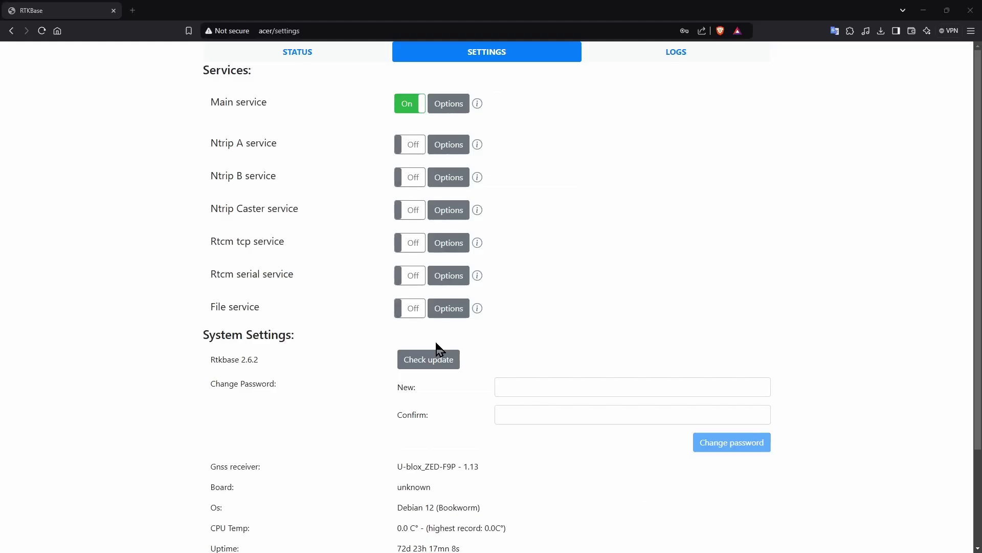
Step: Give Ntrip A the caster password and mount name CAVE, save, and switch it on
{"action": "left_click", "coordinate": [449, 146]}
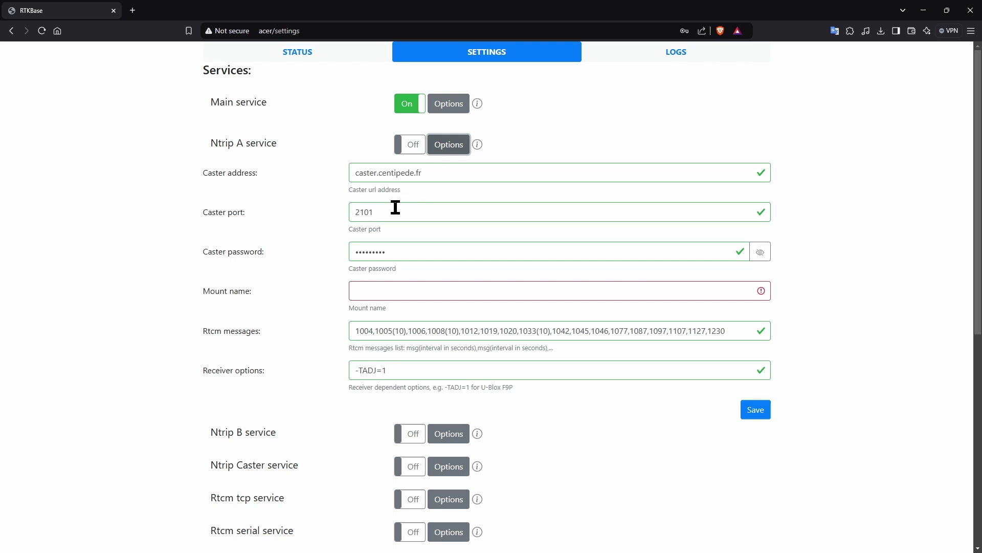
{"action": "left_click_drag", "start_coordinate": [421, 252], "coordinate": [347, 254]}
{"action": "type", "text": "centipede"}
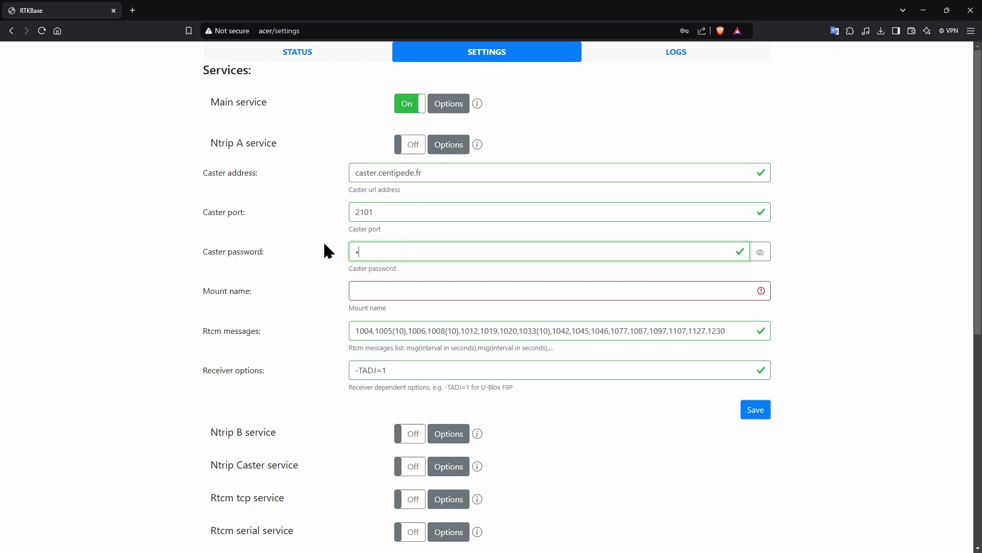
{"action": "left_click", "coordinate": [760, 251]}
{"action": "left_click", "coordinate": [393, 287]}
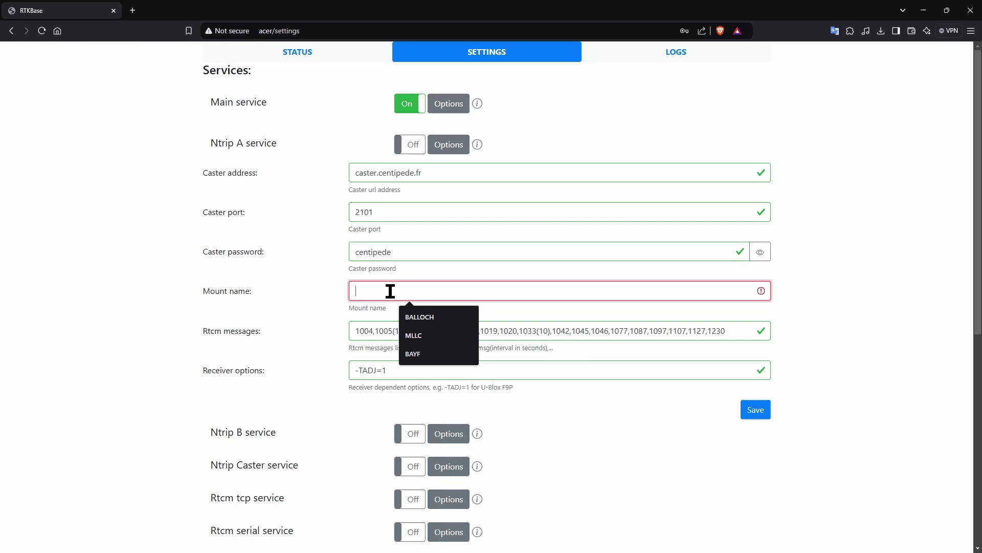
{"action": "type", "text": "CAVE"}
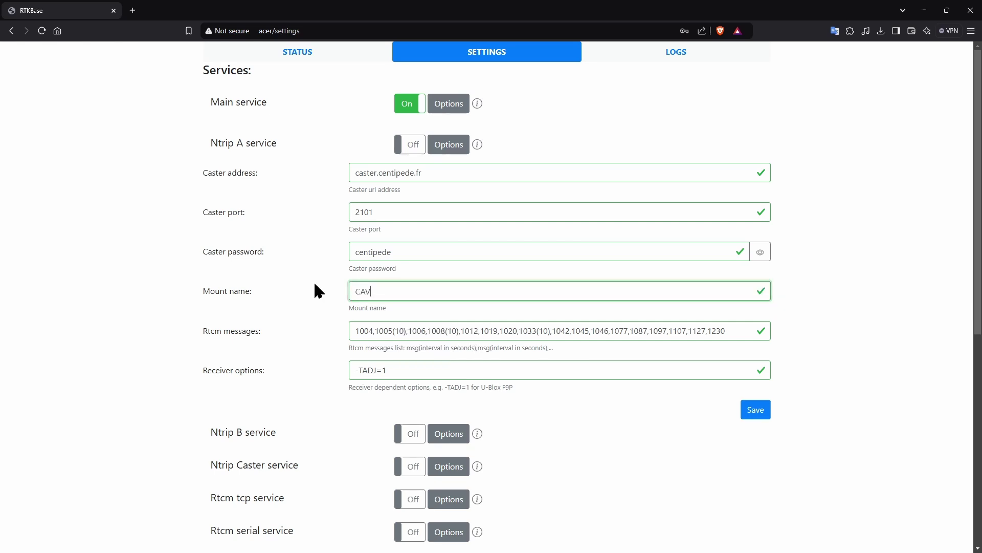
{"action": "left_click", "coordinate": [756, 410]}
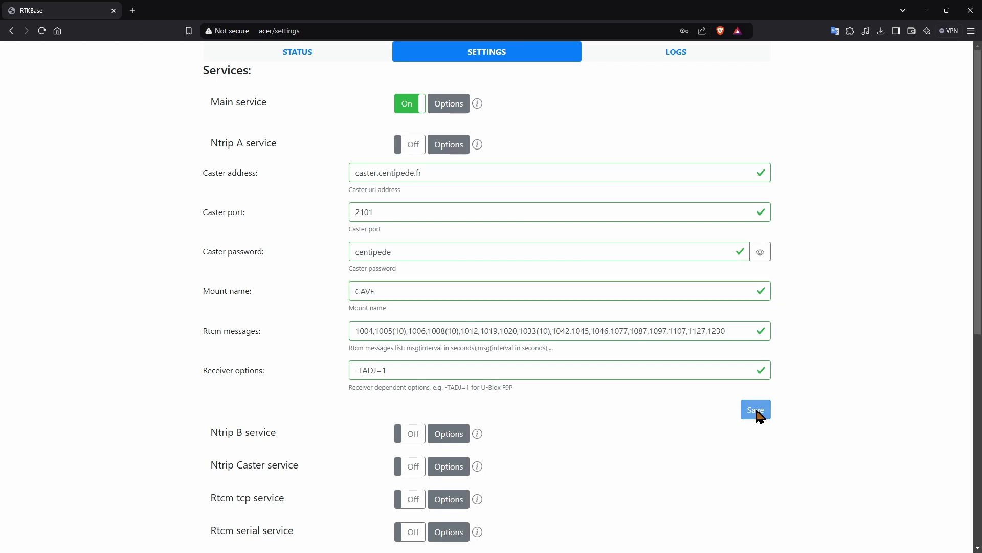
{"action": "left_click", "coordinate": [411, 149]}
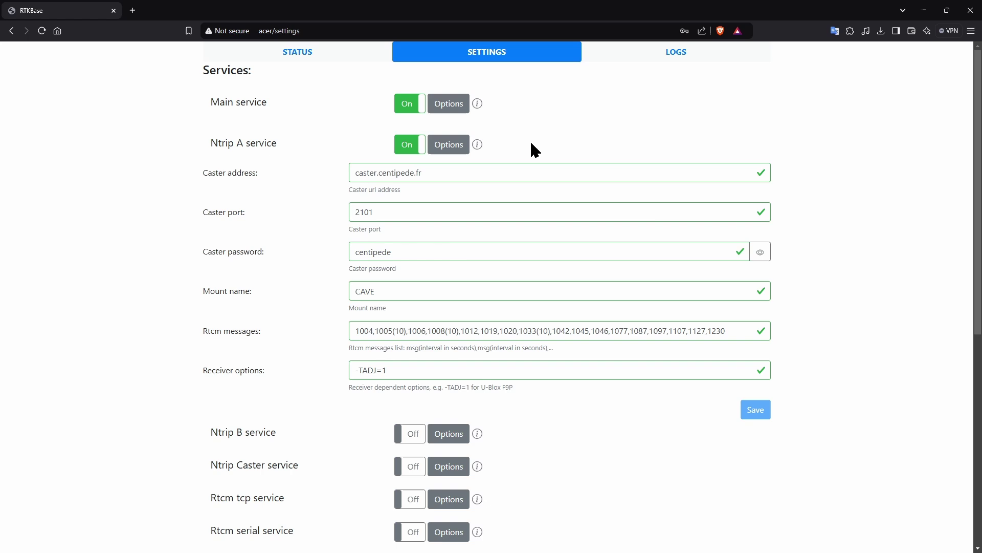
{"action": "left_click", "coordinate": [449, 146]}
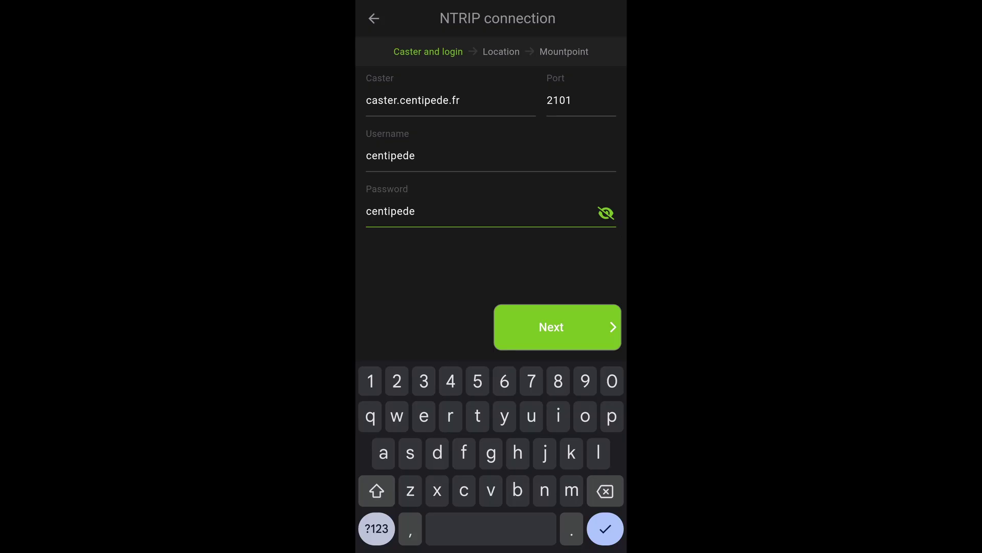
Step: Move past the caster login and location steps to reach the CAVE mountpoint step
{"action": "left_click", "coordinate": [557, 327]}
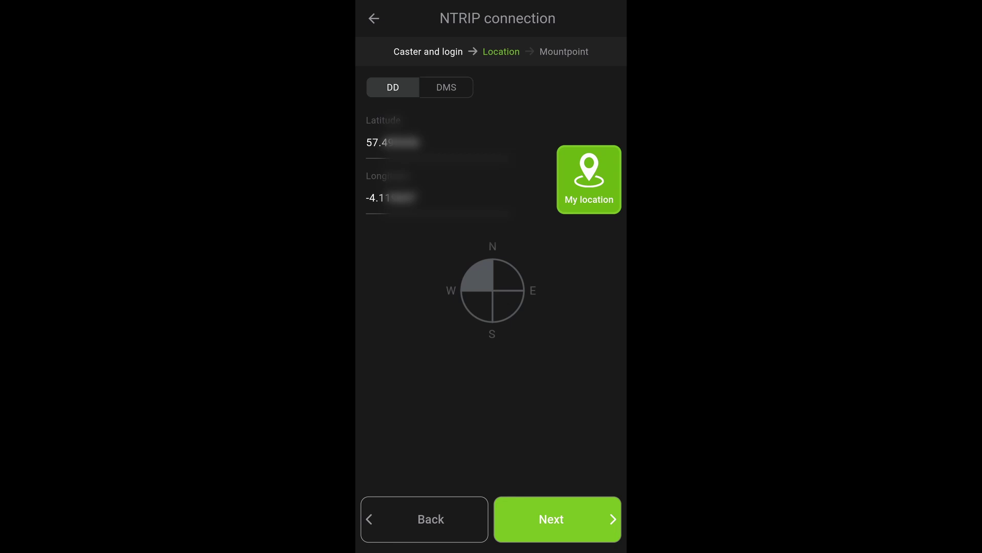
{"action": "left_click", "coordinate": [557, 519]}
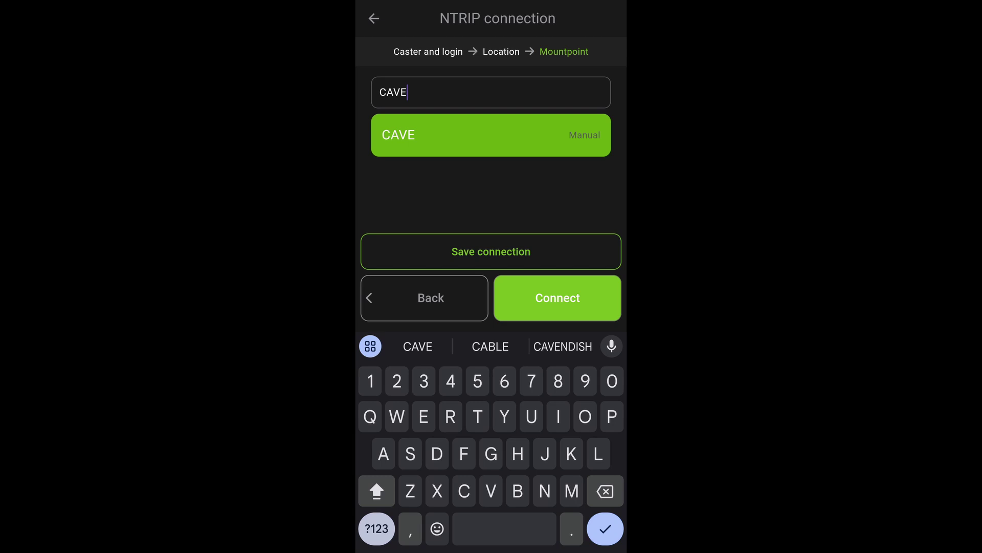
Step: Start saving the CAVE connection, with 'centipede CAVE' prefilled as its name
{"action": "left_click", "coordinate": [491, 251]}
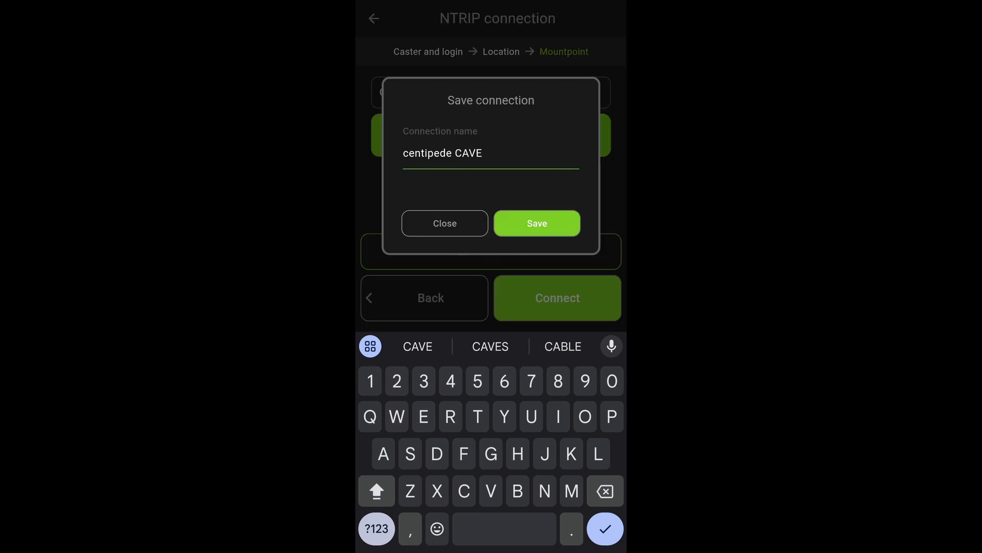